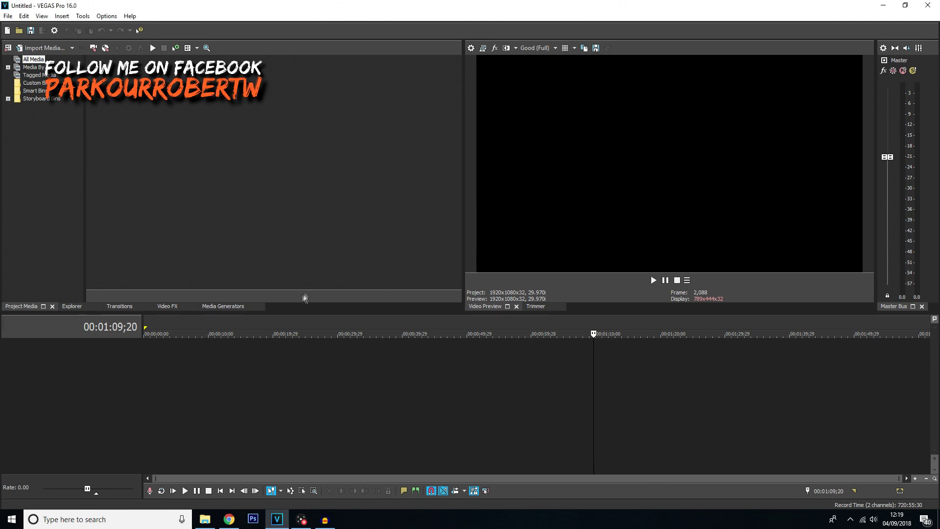
# Step: View the program's information from the menu bar
pyautogui.click(113, 18)
pyautogui.moveTo(130, 17)
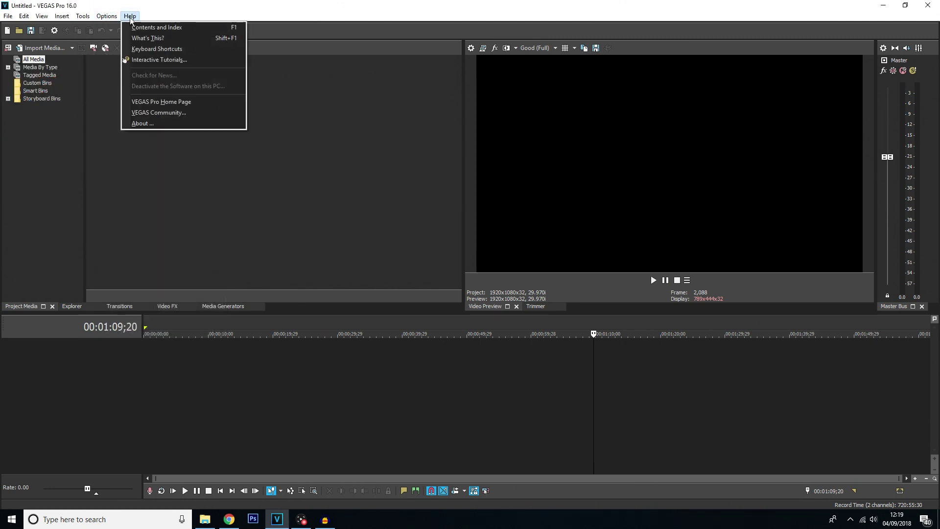
pyautogui.click(144, 123)
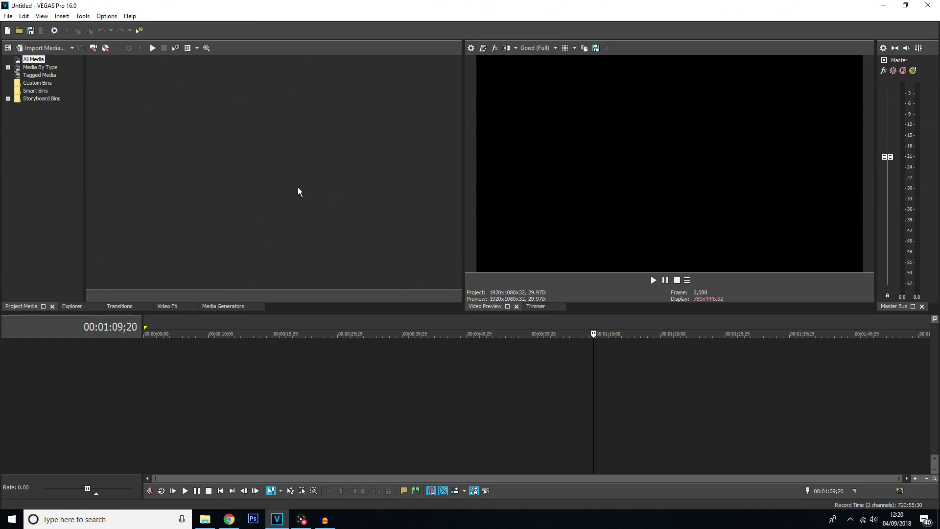
# Step: Import DSC_0009.MOV onto the timeline and match the project settings to the clip's 50p
pyautogui.click(42, 47)
pyautogui.click(242, 94)
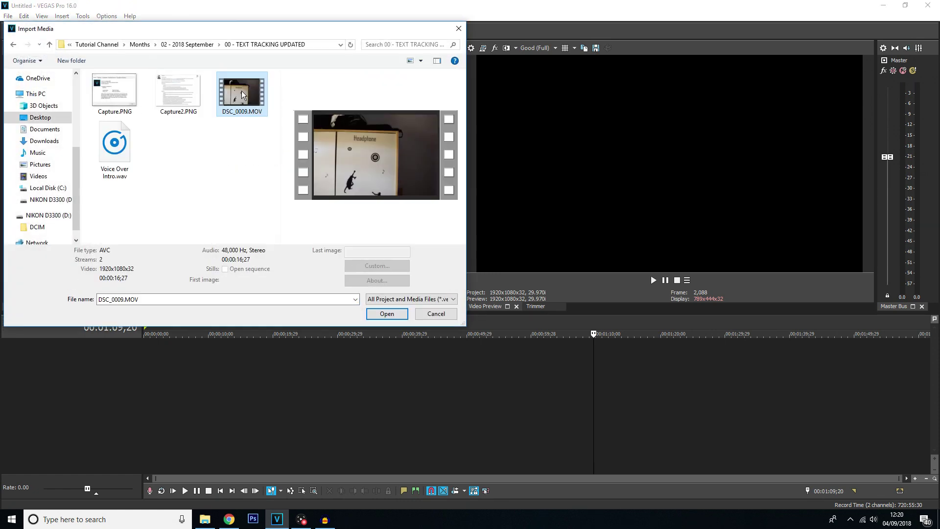
pyautogui.click(380, 313)
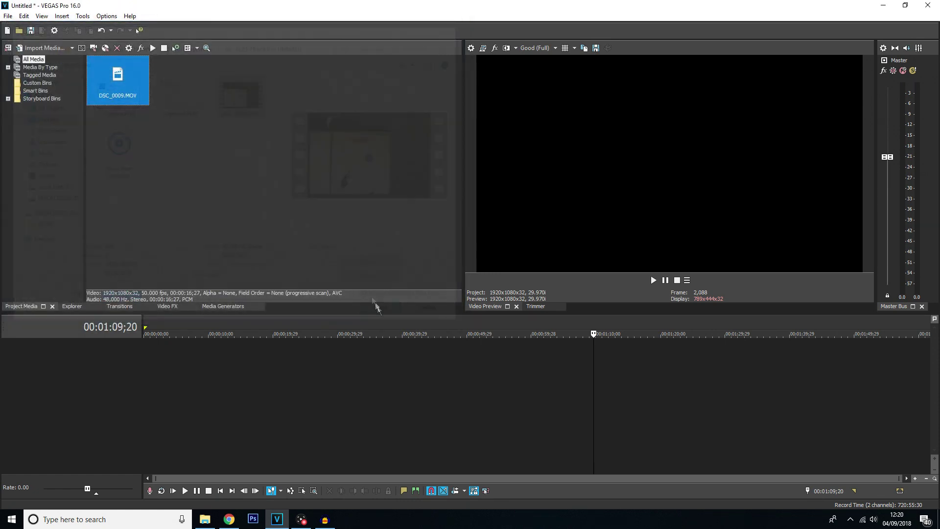
pyautogui.moveTo(118, 78); pyautogui.dragTo(132, 391)
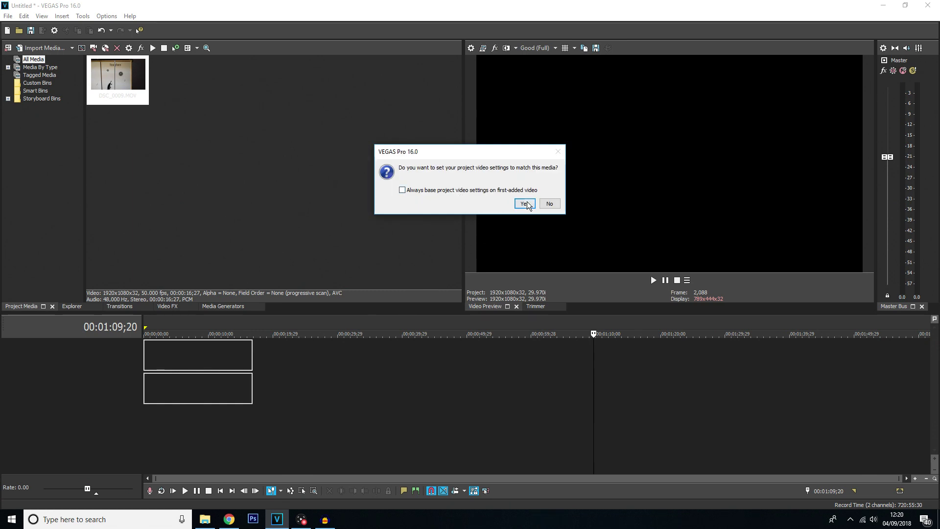
pyautogui.click(524, 203)
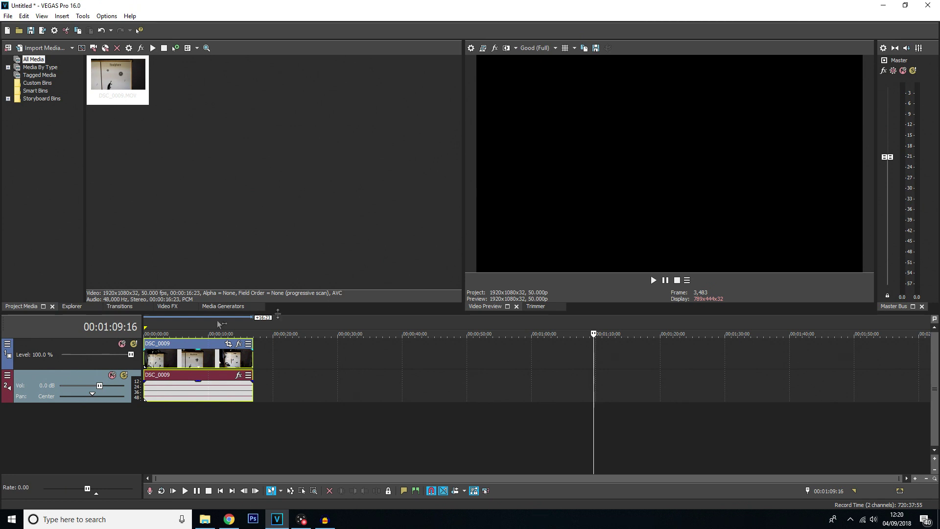
# Step: Return to the start of the clip and begin playback
pyautogui.click(147, 373)
pyautogui.scroll(3, 286, 372)
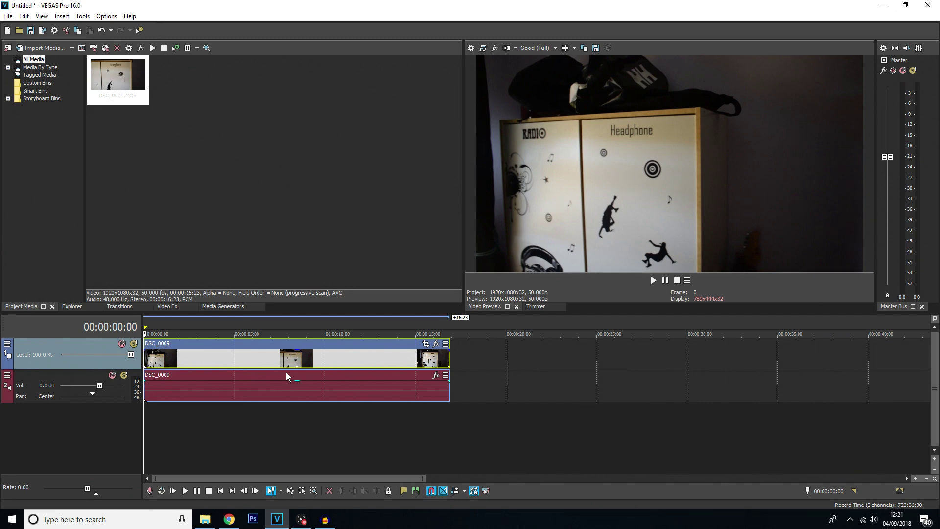
pyautogui.press('space')
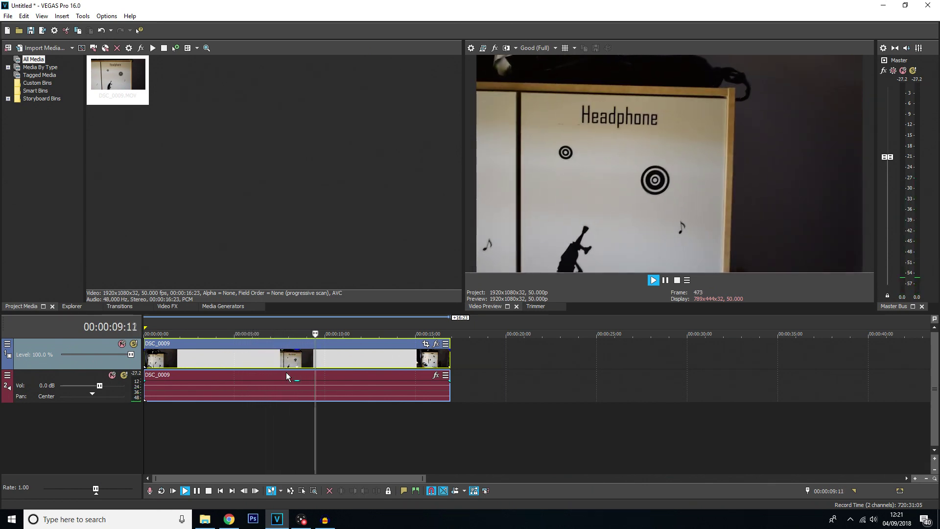
# Step: Stop playback and show the Video FX library
pyautogui.press('space')
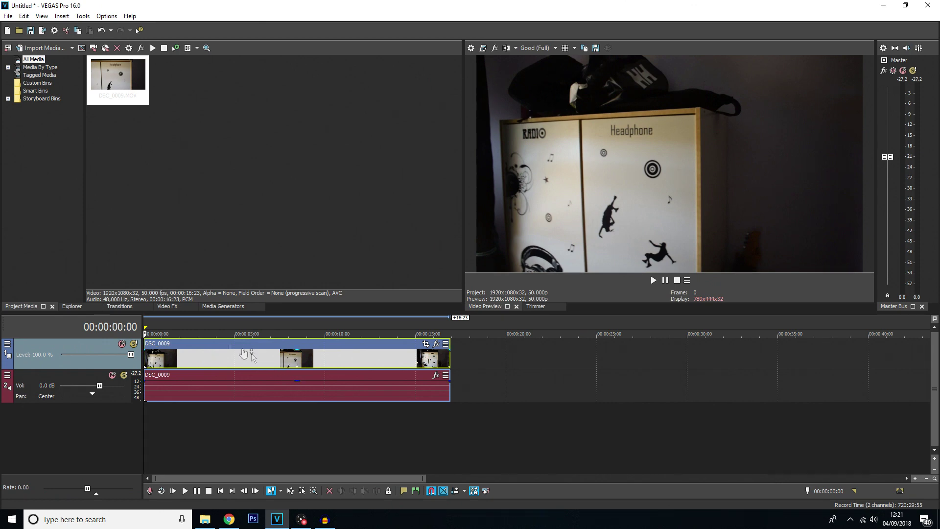
pyautogui.click(170, 306)
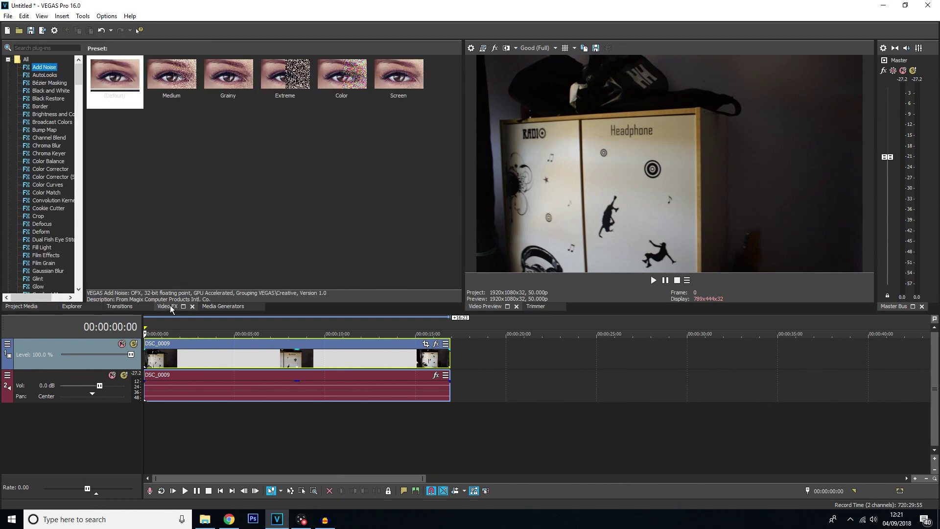
# Step: Drag the Bézier Masking (Default) preset onto the DSC_0009 clip
pyautogui.click(54, 83)
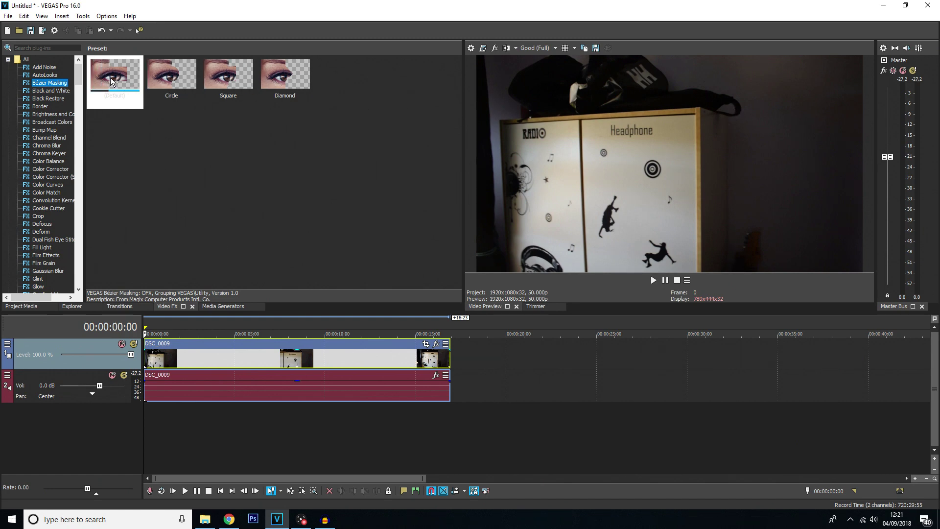
pyautogui.moveTo(110, 77); pyautogui.dragTo(253, 355)
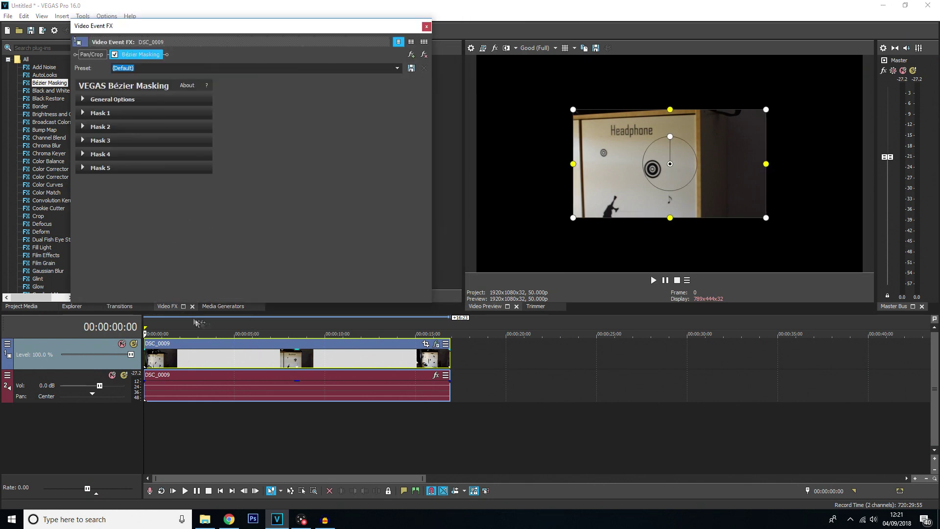
# Step: Play and stop the masked clip to preview it
pyautogui.click(147, 337)
pyautogui.press('space')
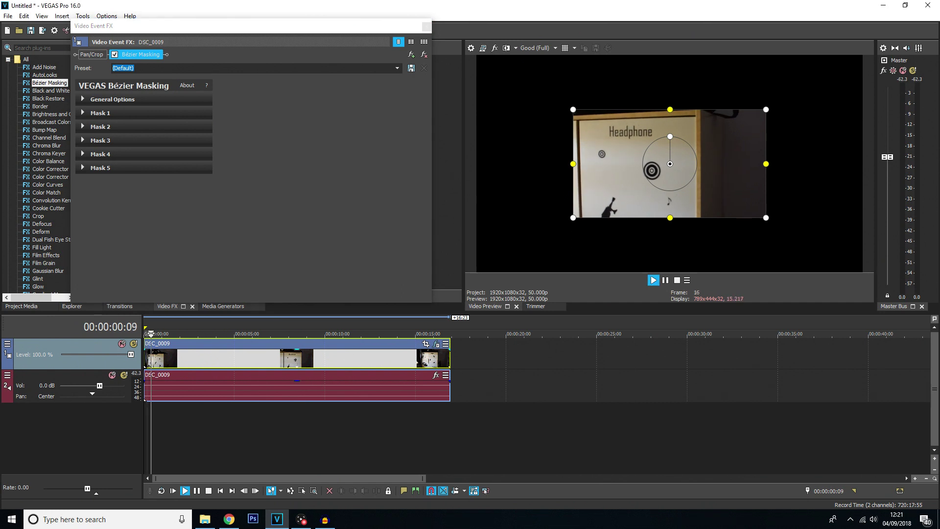
pyautogui.press('space')
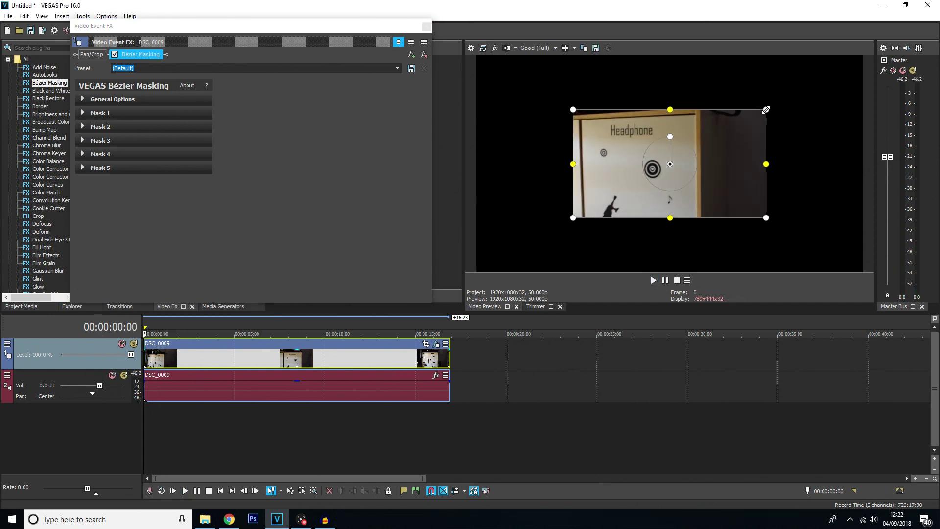
# Step: Shrink the mask to a 0.091 by 0.147 rectangle around the sticker
pyautogui.moveTo(766, 110); pyautogui.dragTo(686, 154)
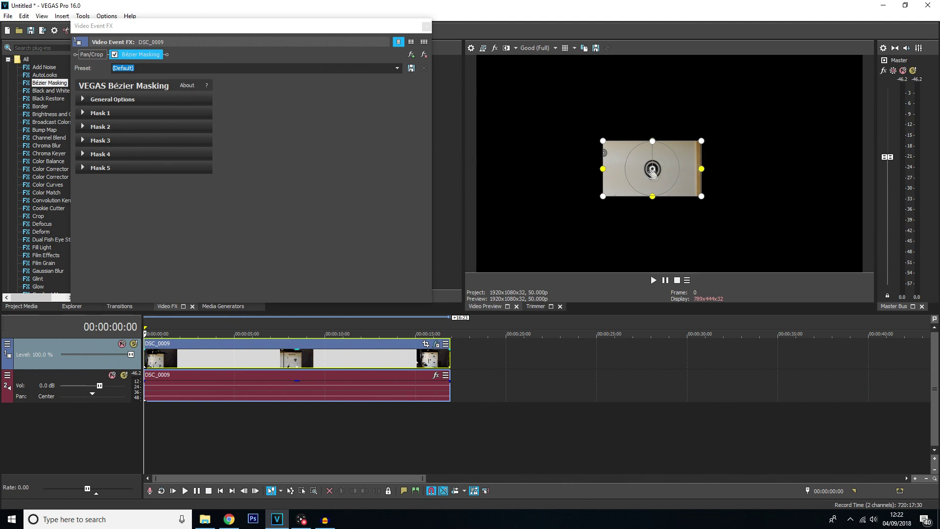
pyautogui.moveTo(701, 169); pyautogui.dragTo(668, 168)
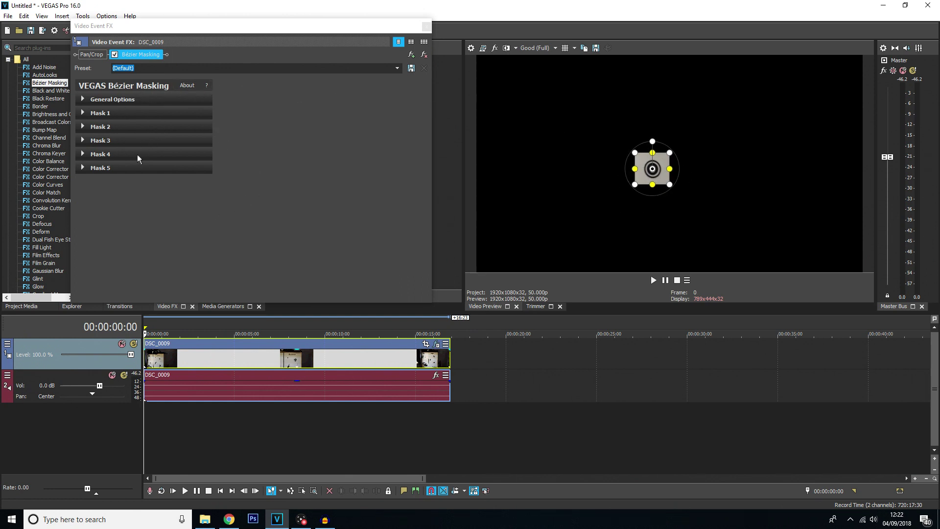
pyautogui.click(83, 113)
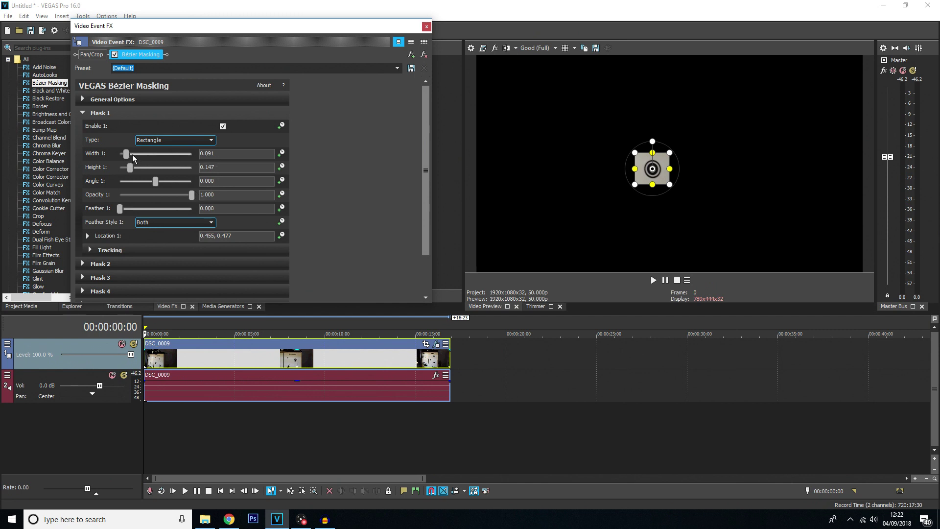
pyautogui.moveTo(127, 156); pyautogui.dragTo(152, 156)
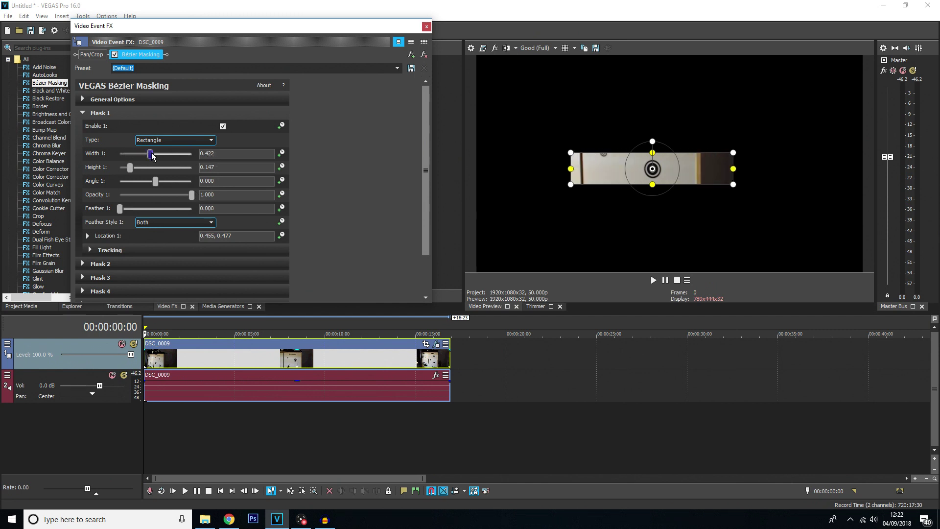
pyautogui.hotkey('ctrl', 'z')
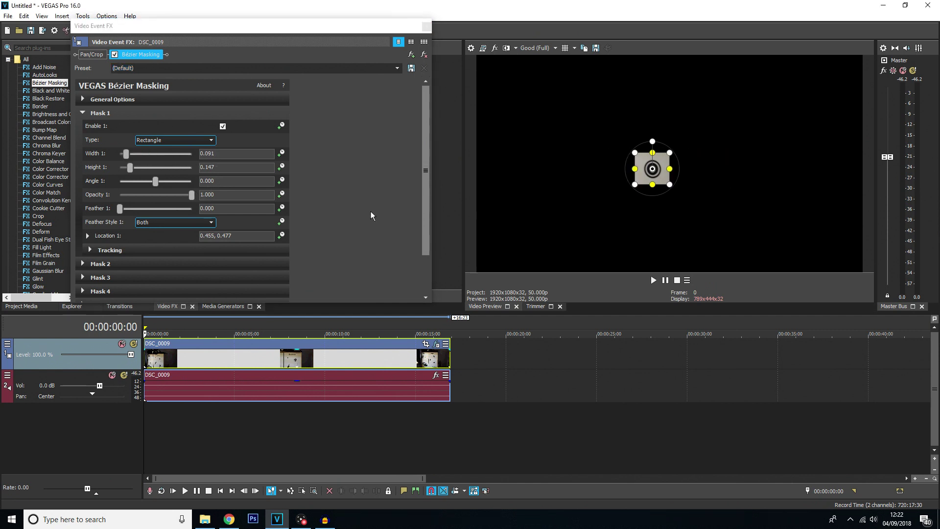
# Step: Set Mask 1 tracking to Location mode with Normal precision
pyautogui.click(90, 250)
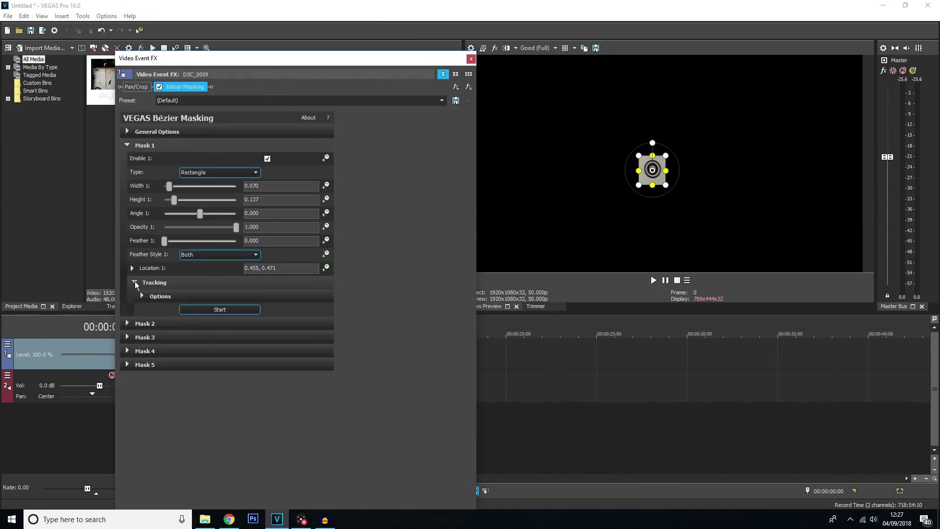
pyautogui.click(143, 297)
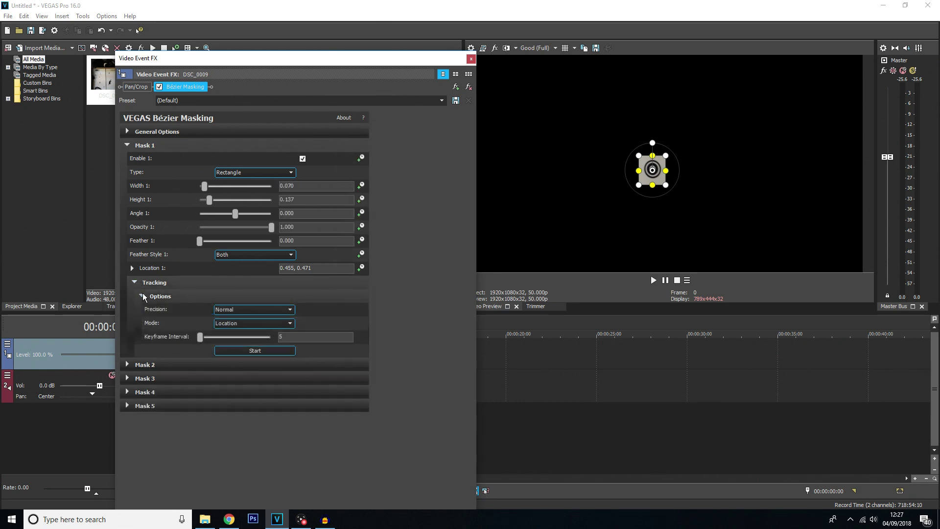
pyautogui.click(264, 323)
pyautogui.click(264, 324)
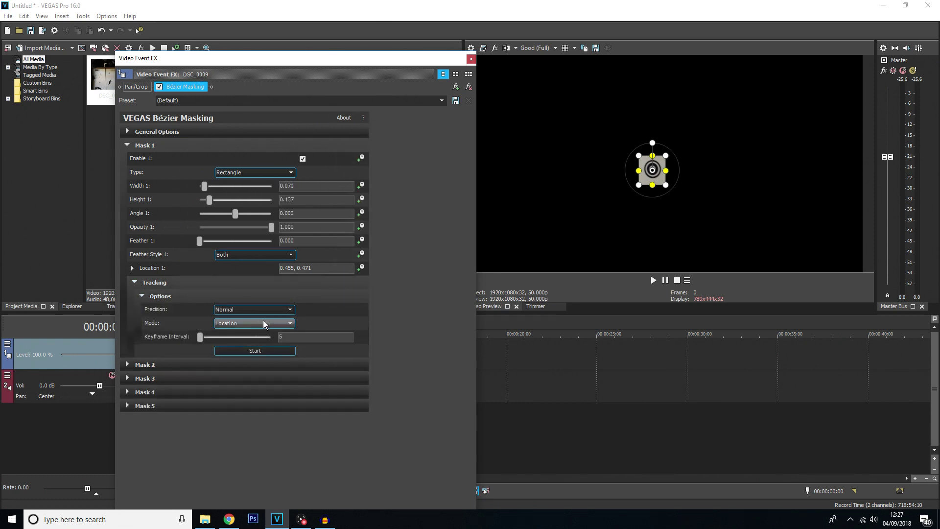
pyautogui.click(254, 311)
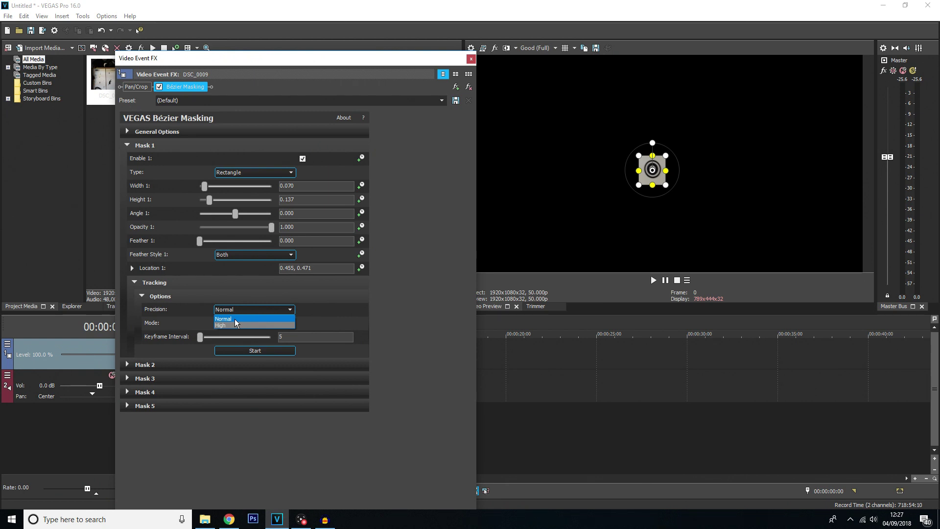
pyautogui.click(237, 322)
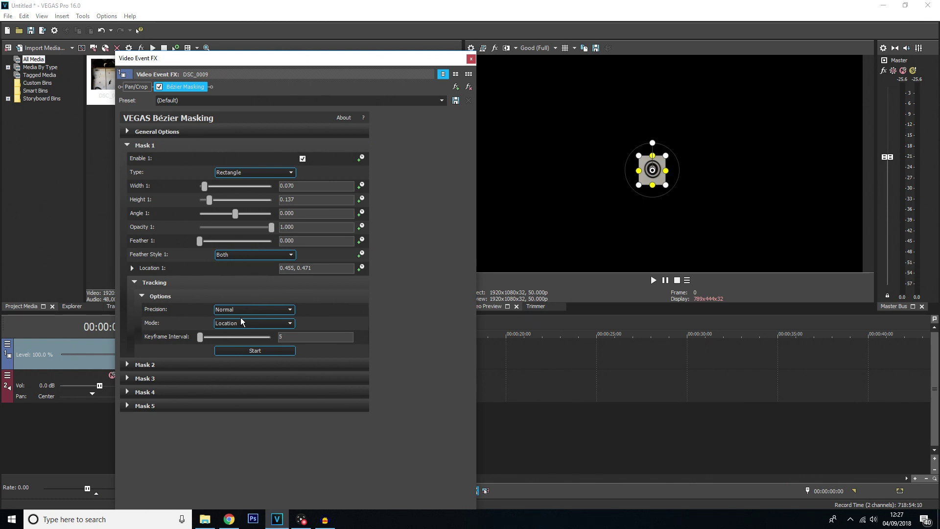
pyautogui.click(242, 322)
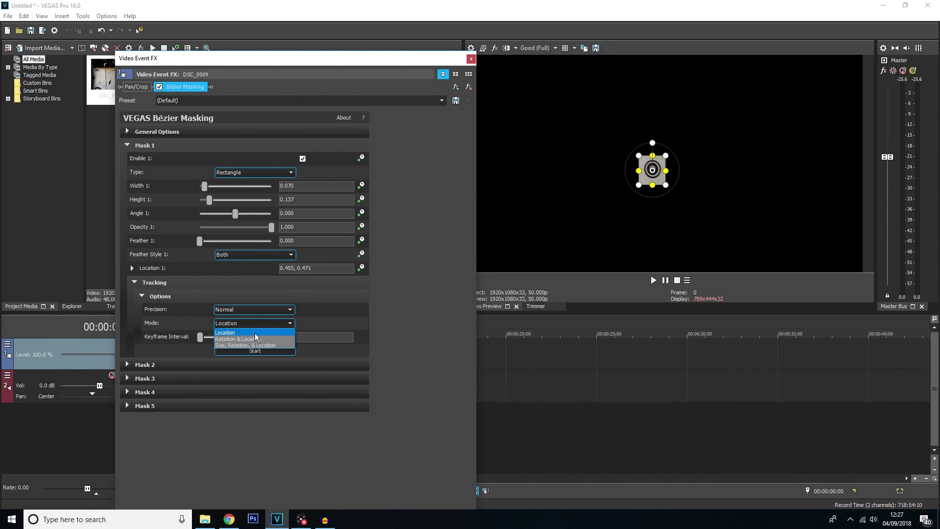
pyautogui.click(255, 334)
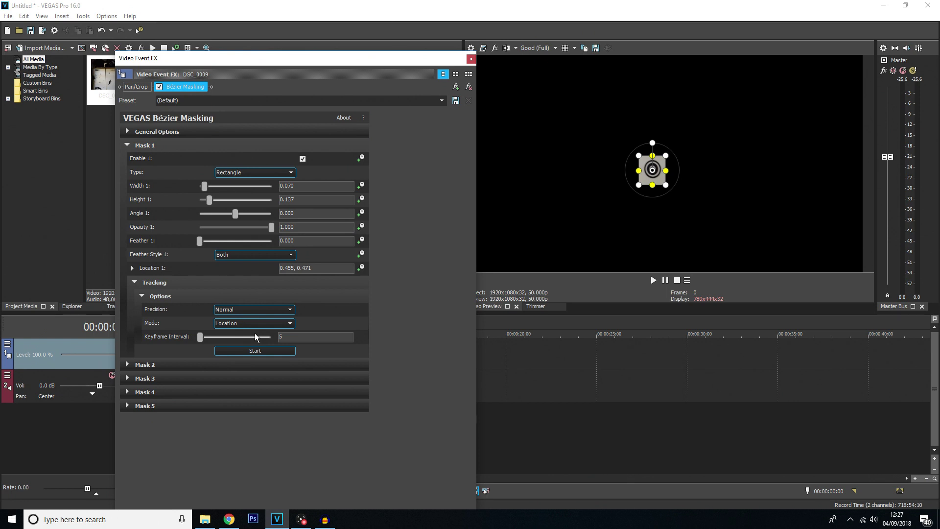
# Step: Enlarge the mask to 0.165 by 0.322 over the sticker and start tracking
pyautogui.click(255, 324)
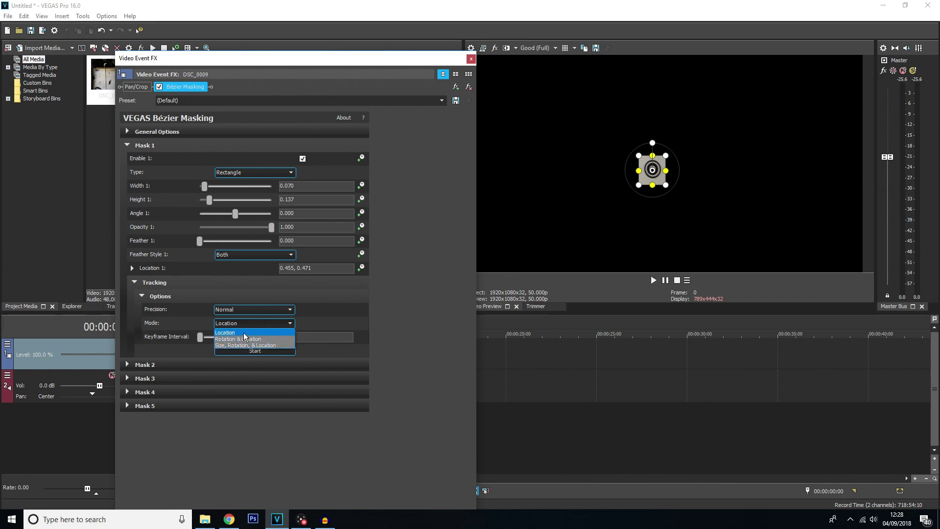
pyautogui.click(244, 333)
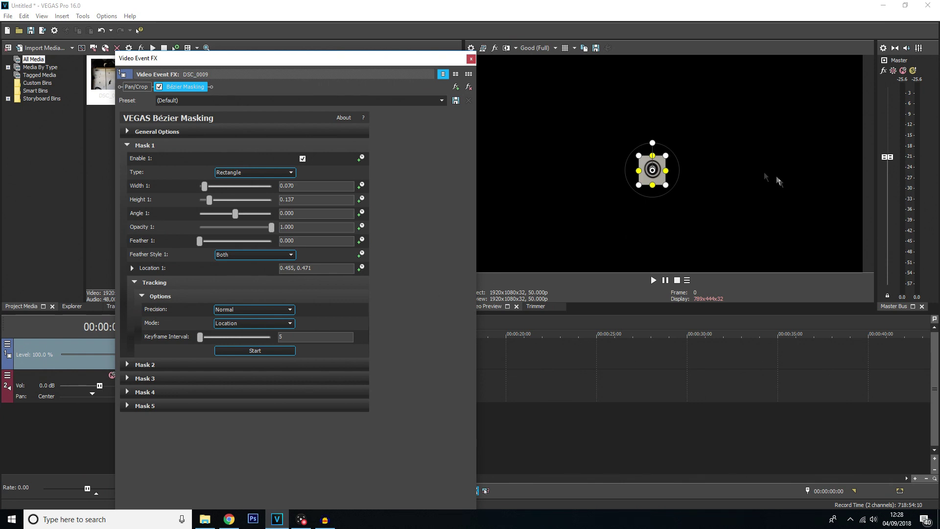
pyautogui.moveTo(666, 156)
pyautogui.mouseDown()
pyautogui.moveTo(675, 147)
pyautogui.moveTo(671, 158)
pyautogui.mouseUp()
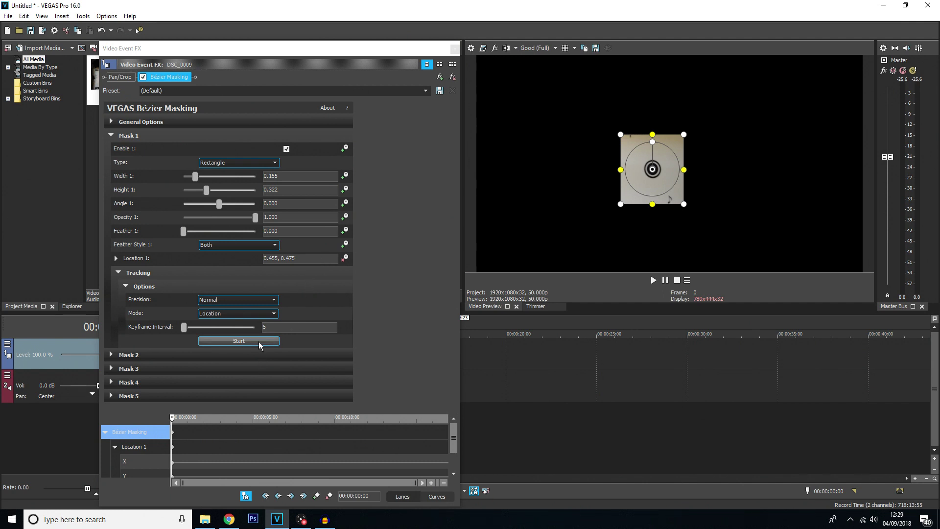
pyautogui.click(239, 341)
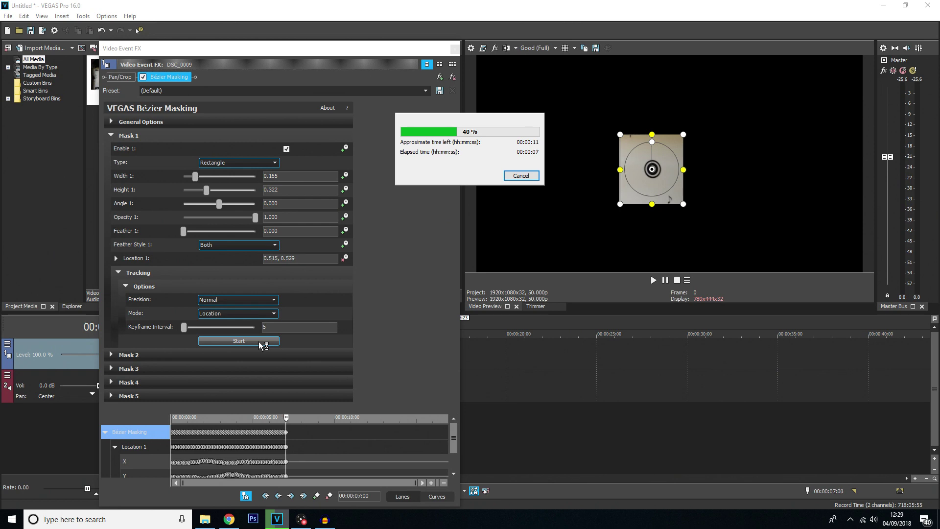
# Step: Stop the drifting track, re-centre the mask on the sticker, resume tracking, then close the effect
pyautogui.press('Escape')
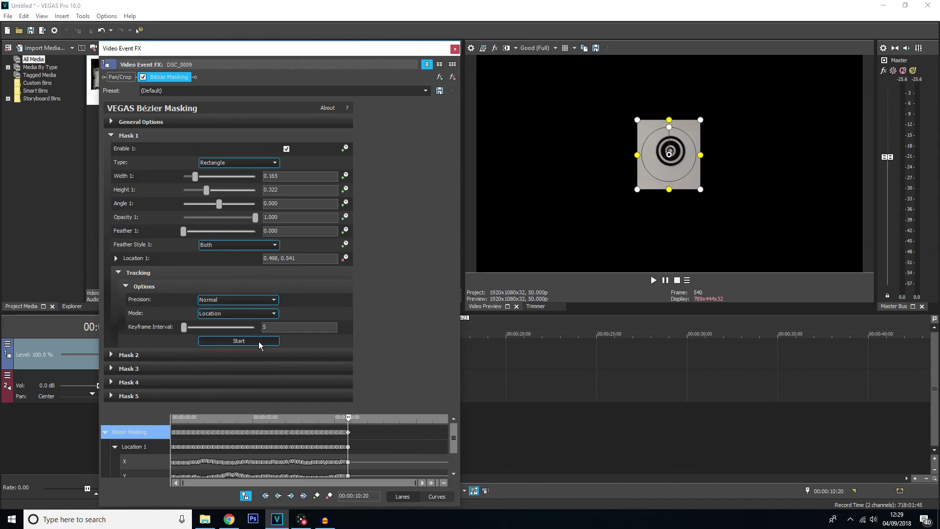
pyautogui.click(350, 419)
pyautogui.click(349, 418)
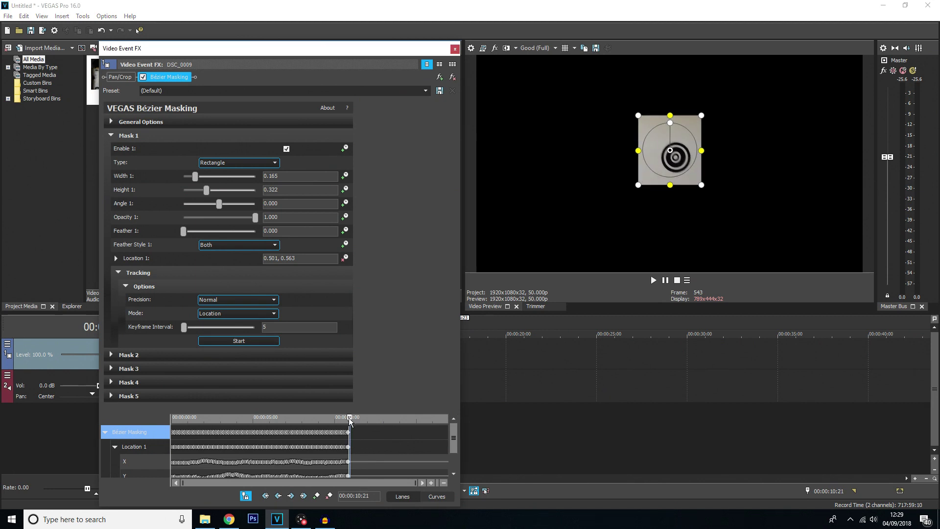
pyautogui.moveTo(648, 185); pyautogui.dragTo(653, 192)
pyautogui.click(249, 344)
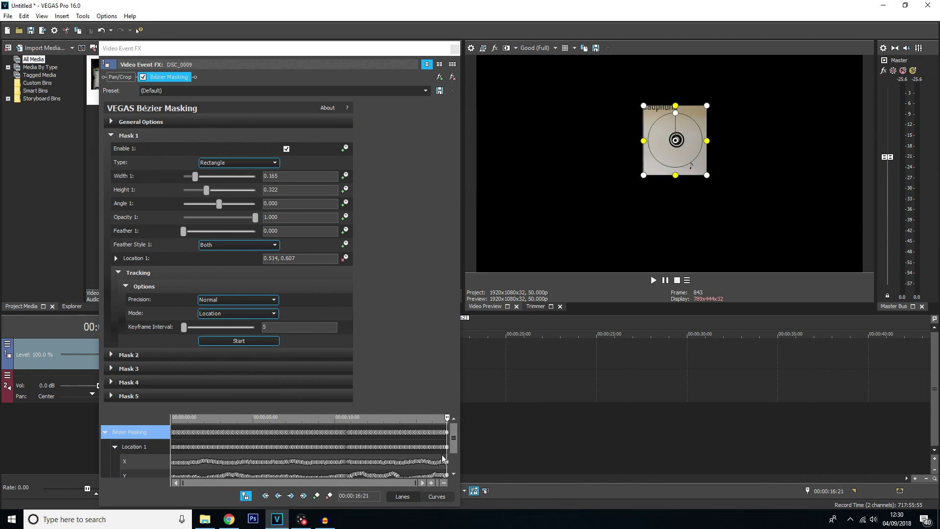
pyautogui.moveTo(461, 462); pyautogui.dragTo(494, 461)
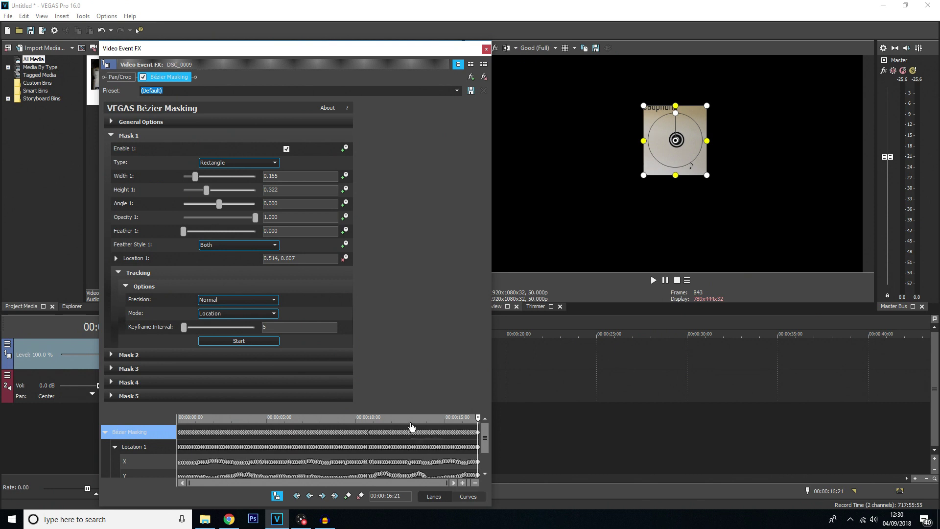
pyautogui.click(487, 48)
# Step: Play the timeline from the start to check the tracked mask, then stop
pyautogui.click(146, 412)
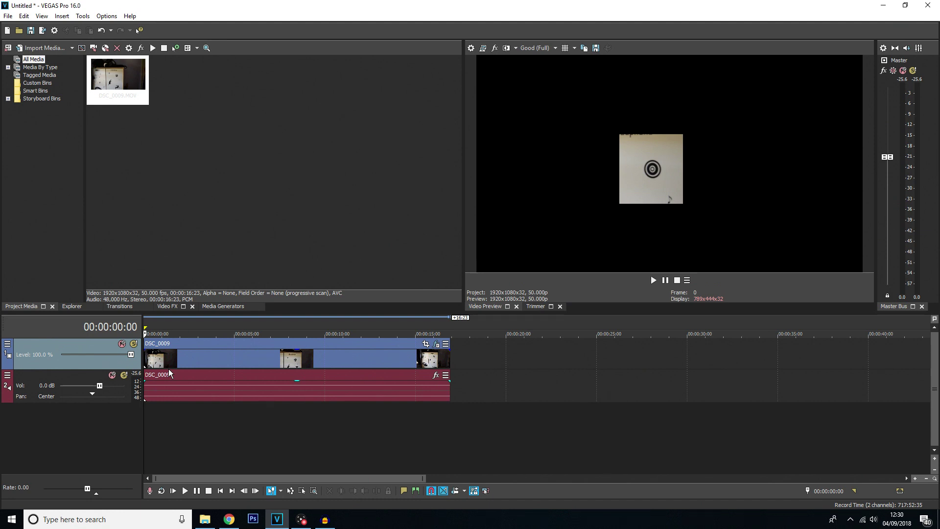
pyautogui.press('space')
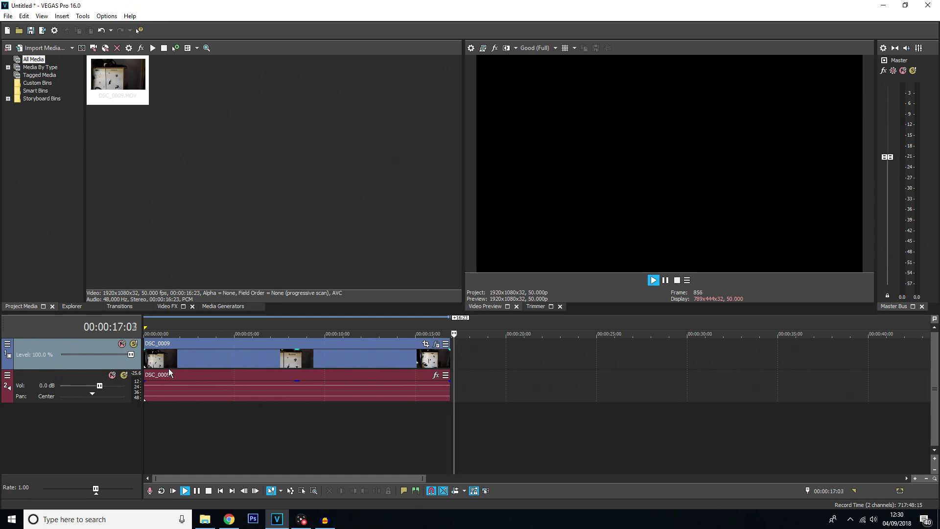
pyautogui.press('space')
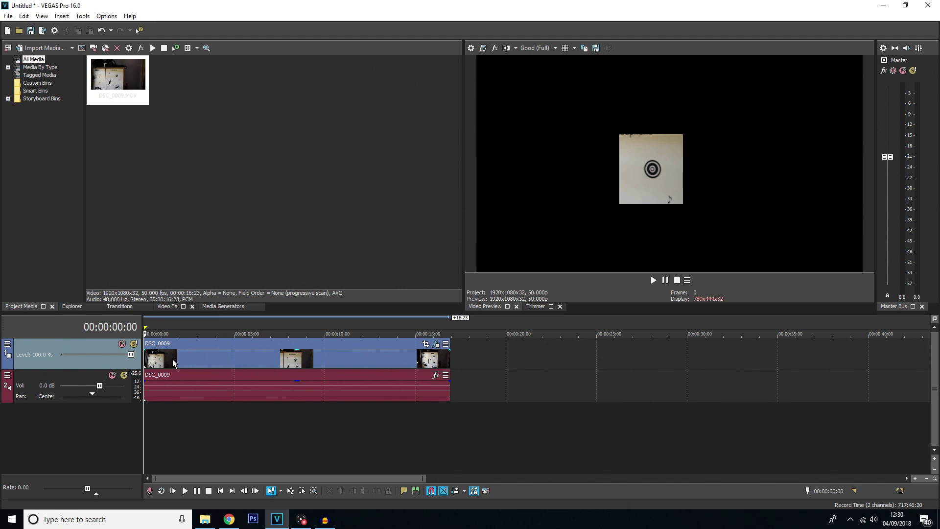
# Step: Run Tools > Scripting > Add Text To Motion Track on the clip with zero X/Y offsets
pyautogui.click(173, 359)
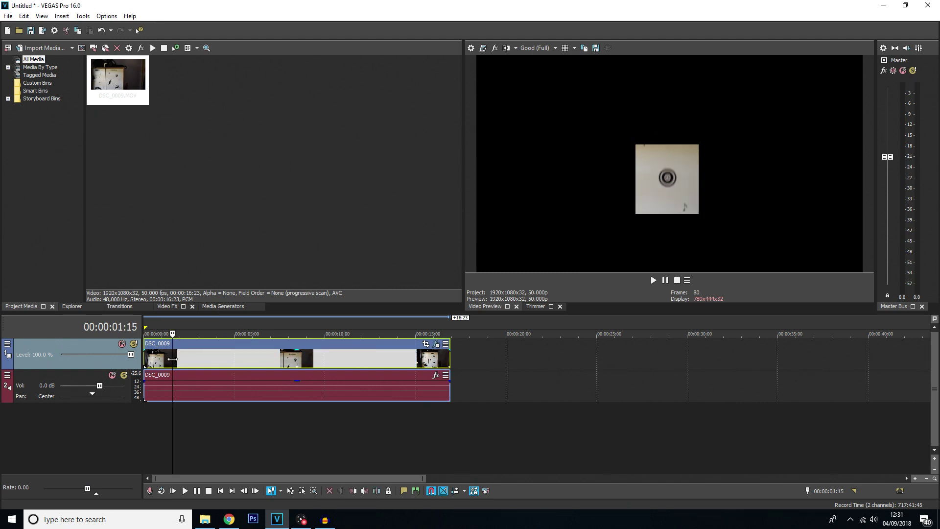
pyautogui.click(87, 18)
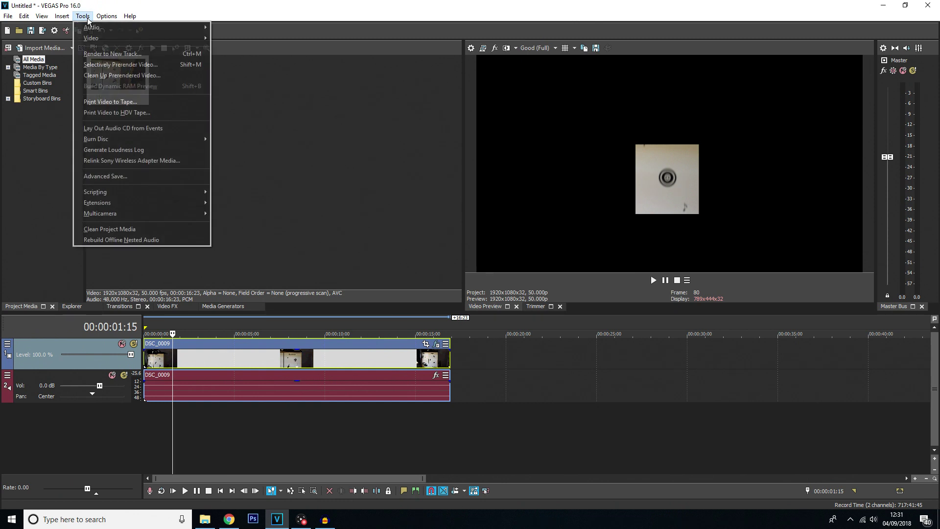
pyautogui.moveTo(119, 194)
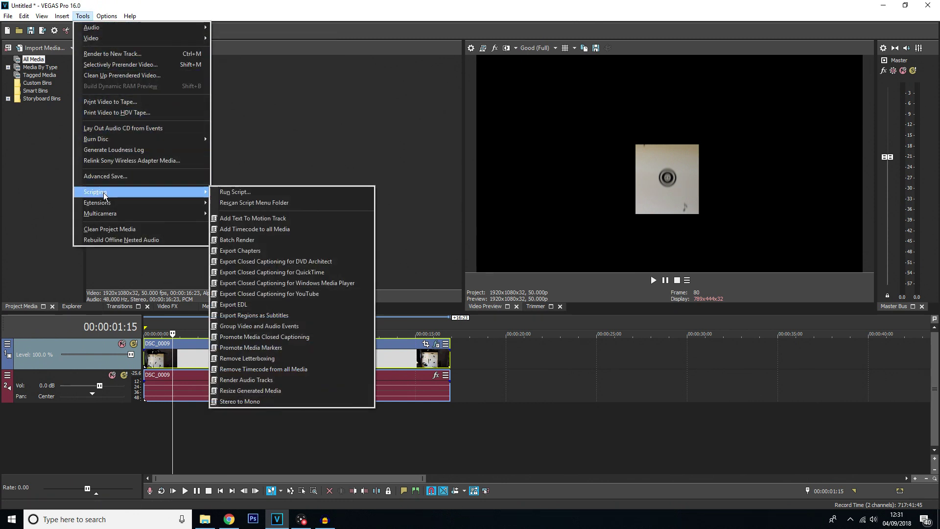
pyautogui.click(247, 221)
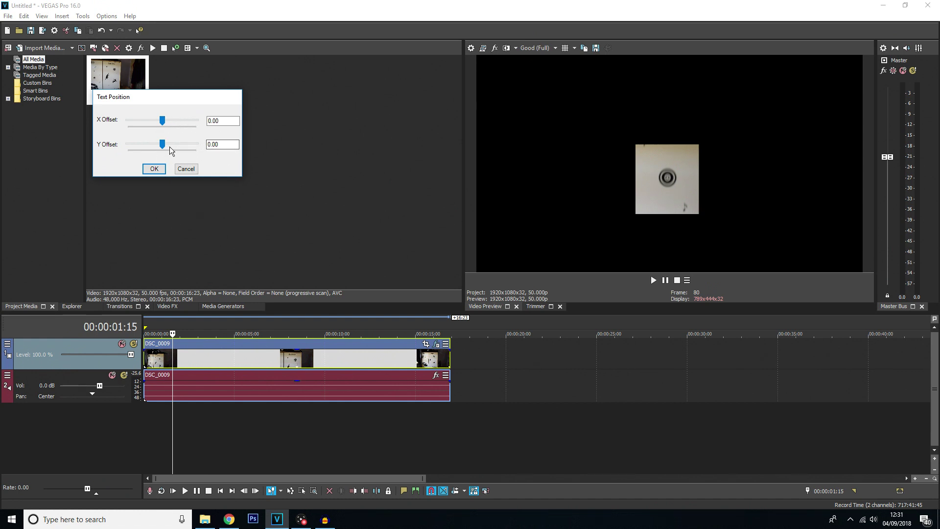
pyautogui.click(153, 169)
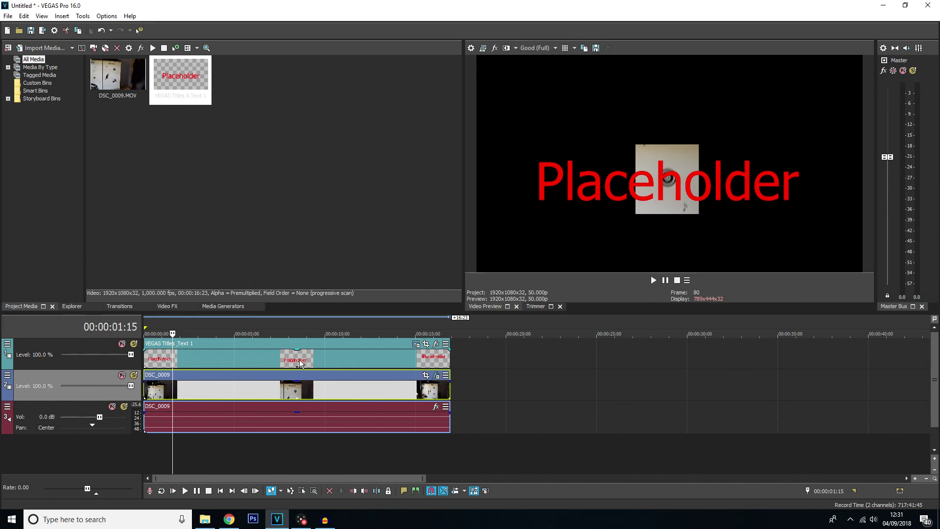
pyautogui.click(146, 359)
pyautogui.press('space')
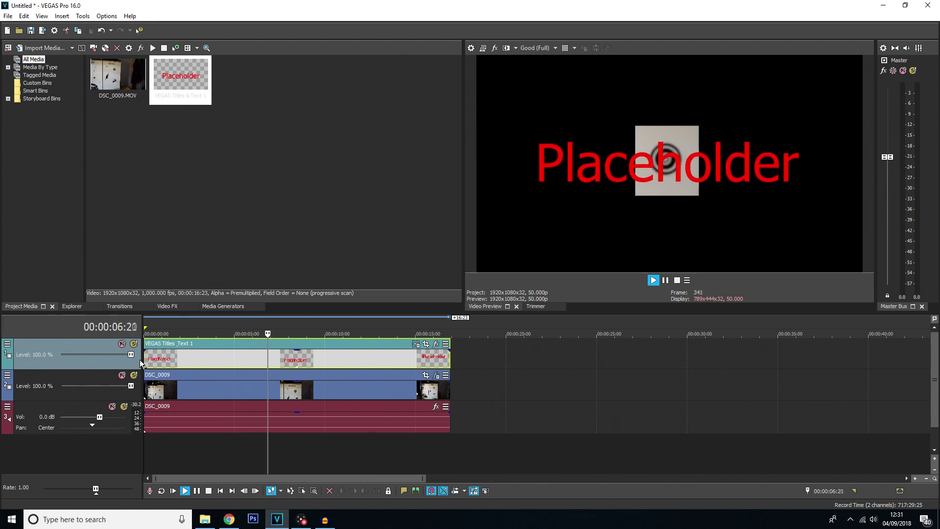
pyautogui.click(168, 361)
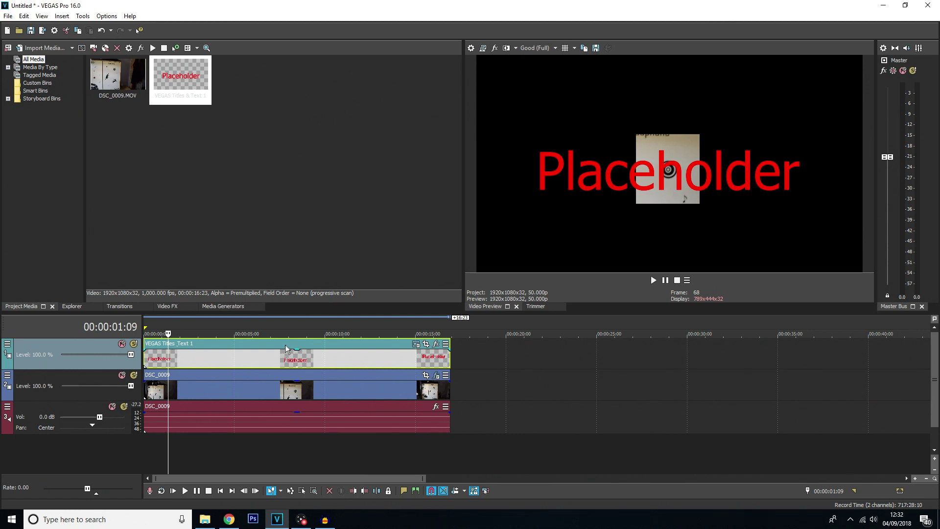
# Step: Set the title's font size to 20 and replace Placeholder with 'Wassup YouTube'
pyautogui.click(416, 345)
pyautogui.click(277, 140)
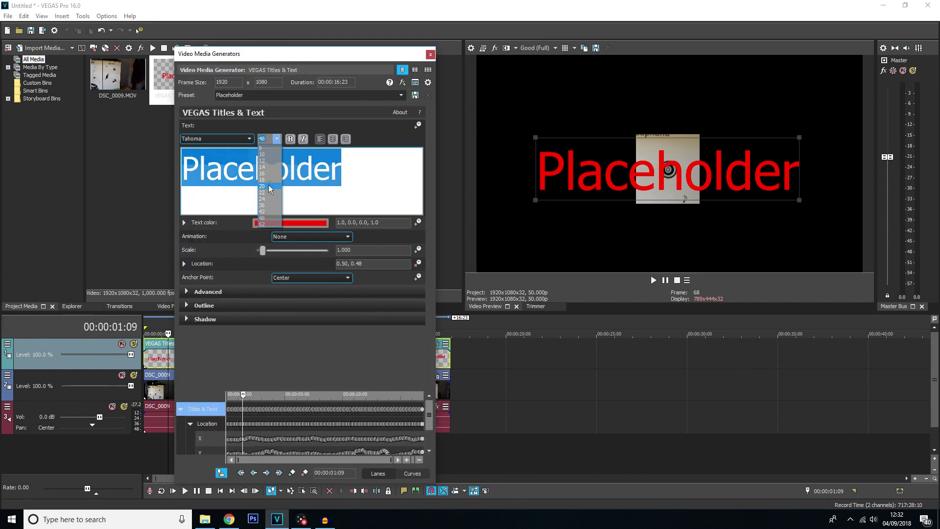
pyautogui.click(268, 186)
pyautogui.click(290, 222)
pyautogui.click(341, 339)
pyautogui.click(321, 164)
pyautogui.write('Wassup YouTube')
# Step: Apply the Edo SZ font and white colour to all the title text
pyautogui.hotkey('ctrl', 'a')
pyautogui.click(216, 138)
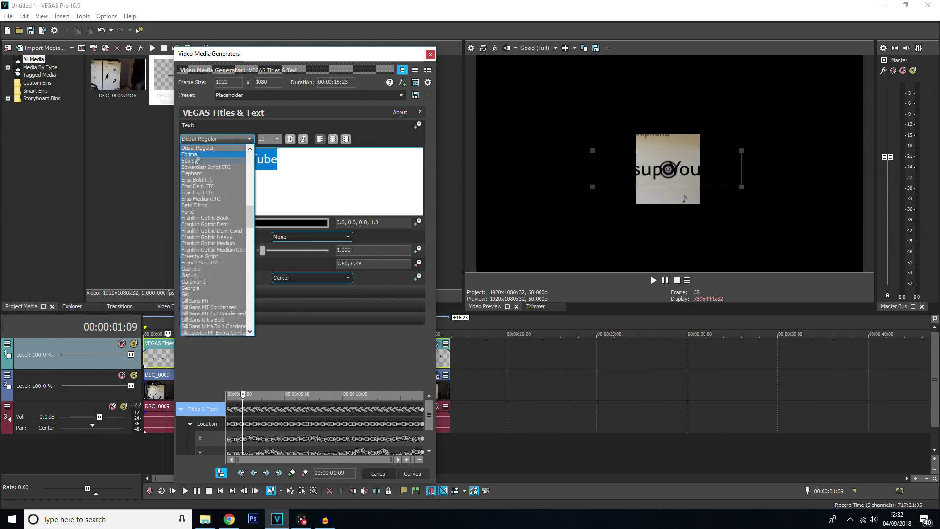
pyautogui.click(196, 160)
pyautogui.click(290, 223)
pyautogui.click(325, 195)
pyautogui.click(290, 223)
pyautogui.click(307, 246)
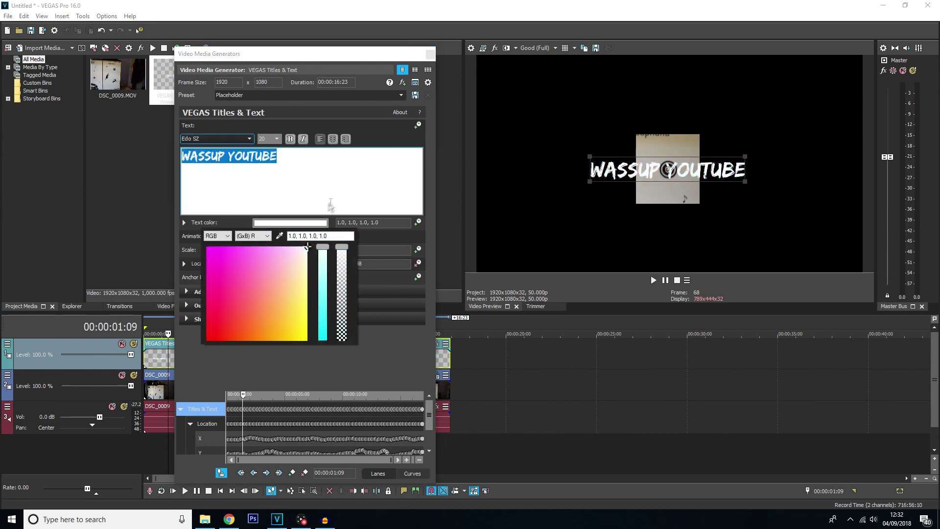
pyautogui.click(187, 305)
# Step: Give the title a black outline of width 3.061 and scale it to 1.043
pyautogui.click(290, 332)
pyautogui.click(206, 356)
pyautogui.click(323, 449)
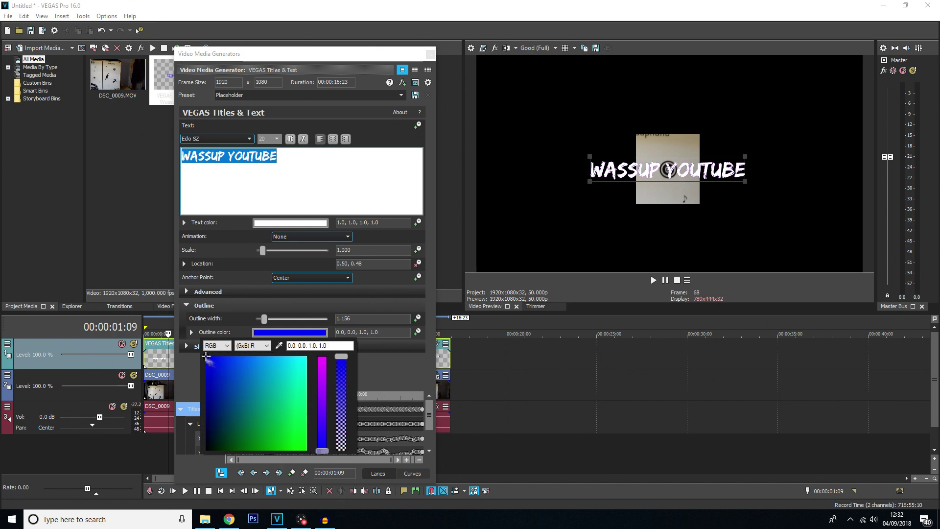
pyautogui.click(207, 449)
pyautogui.moveTo(262, 251); pyautogui.dragTo(265, 252)
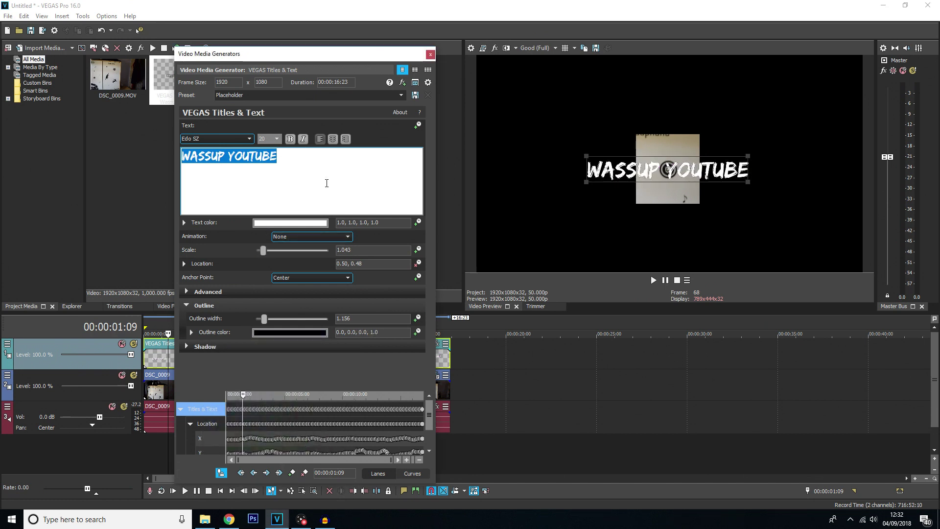
pyautogui.moveTo(269, 319); pyautogui.dragTo(278, 319)
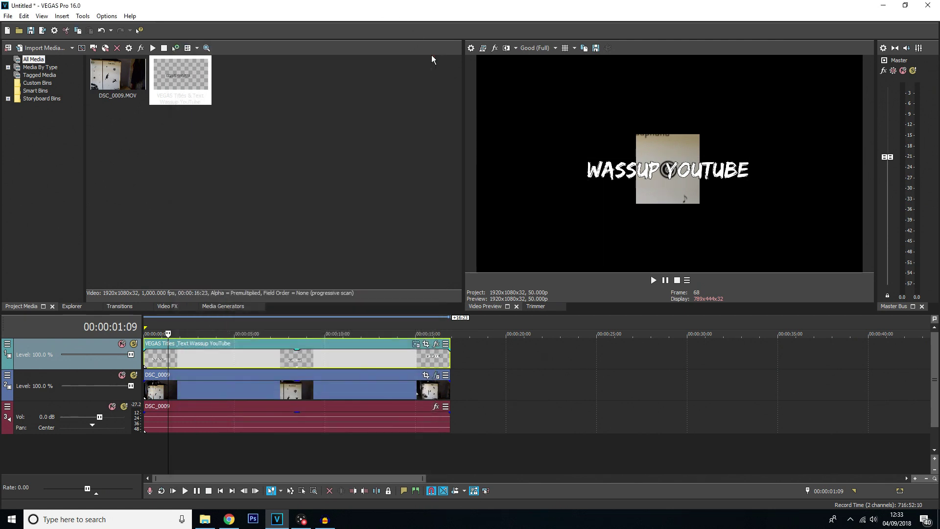
# Step: Close the title settings, then disable and remove Bézier Masking from DSC_0009's Event FX
pyautogui.click(431, 55)
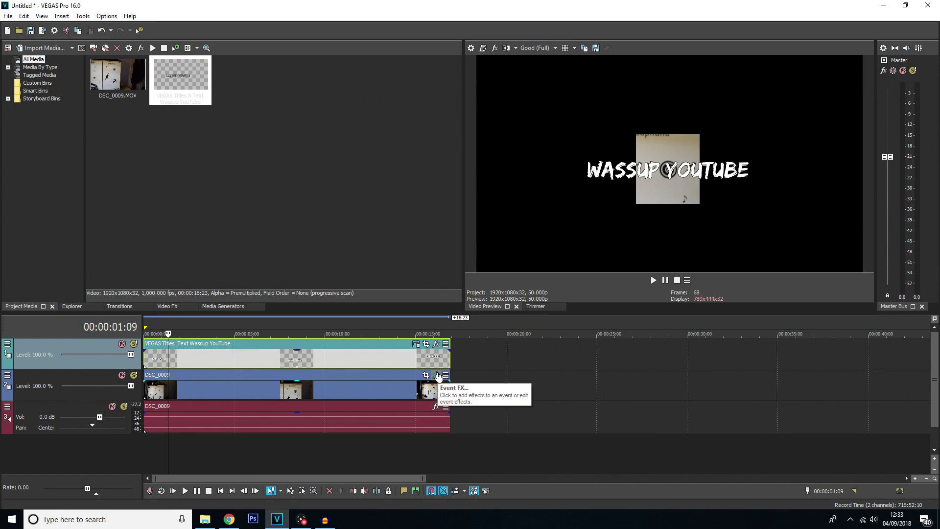
pyautogui.click(438, 375)
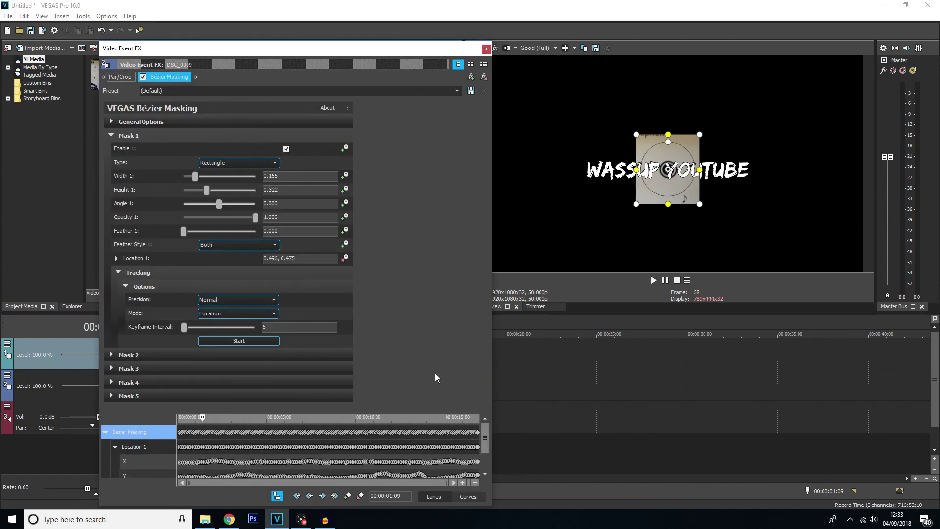
pyautogui.click(144, 78)
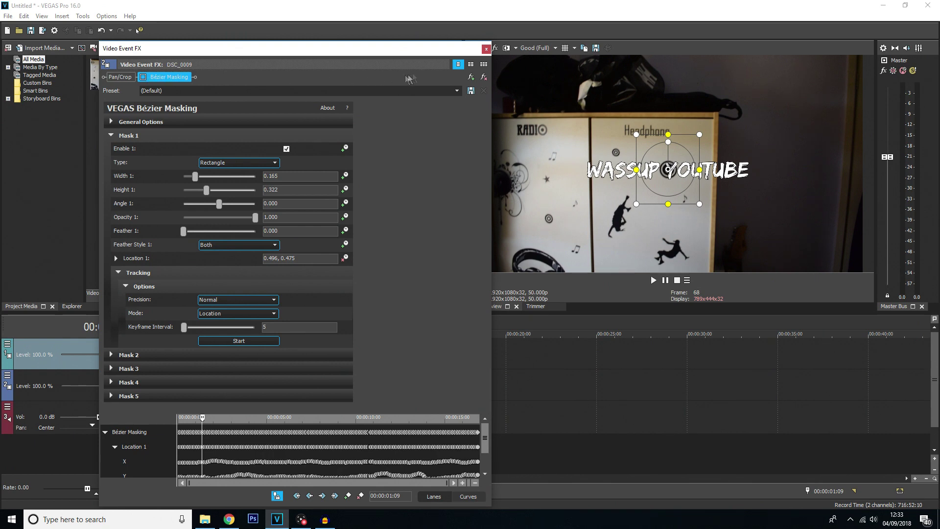
pyautogui.click(484, 79)
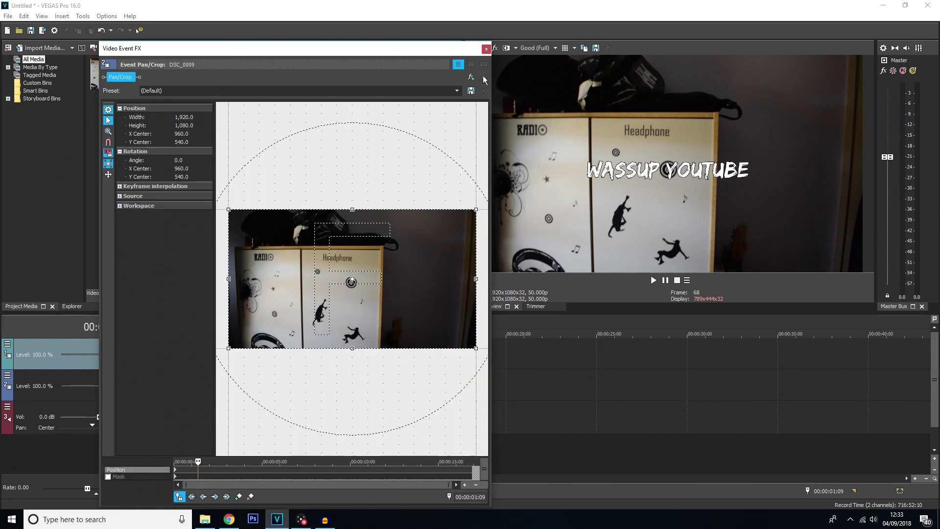
pyautogui.click(487, 49)
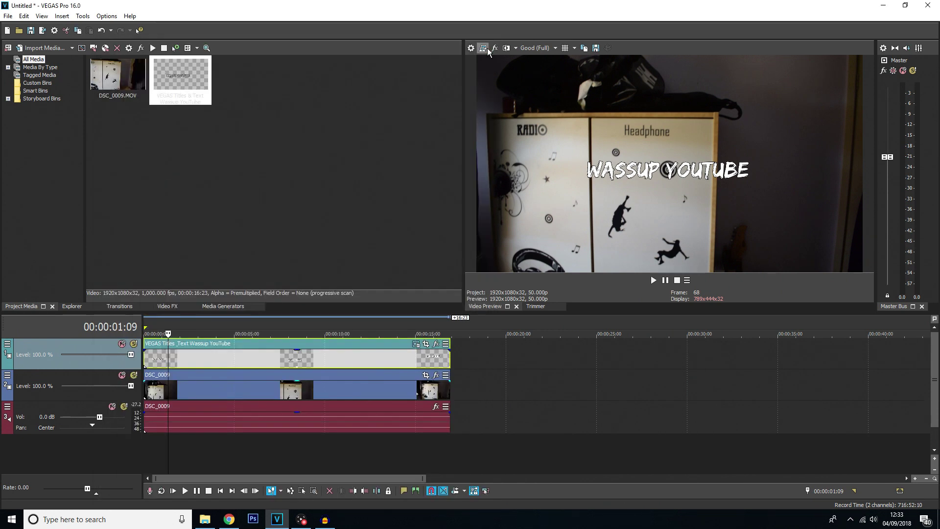